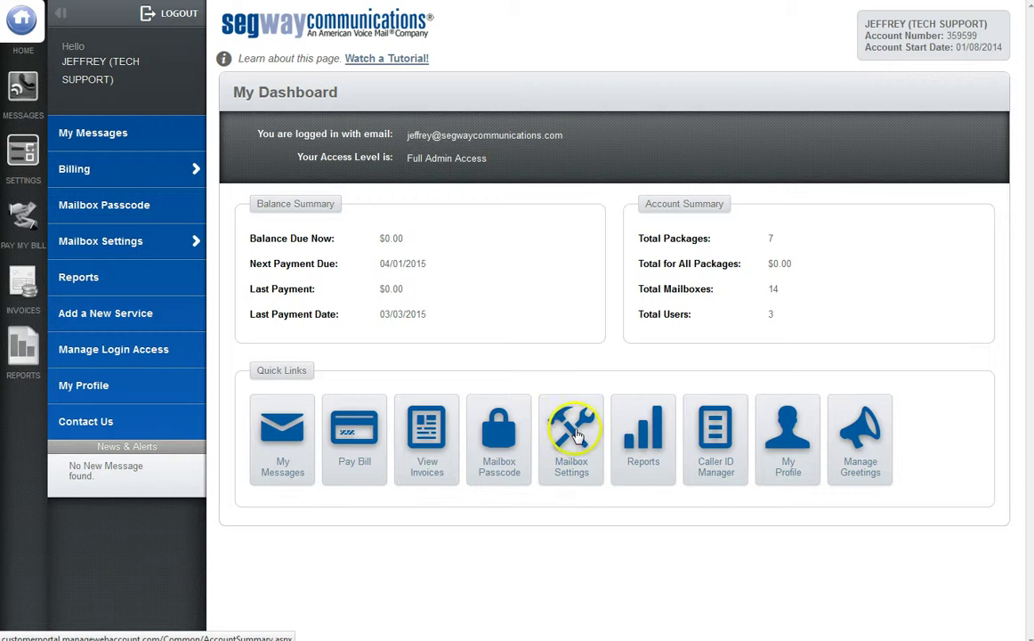
Open the Mailbox Settings page from the sidebar's Mailbox Settings submenu.
left_click(126, 245)
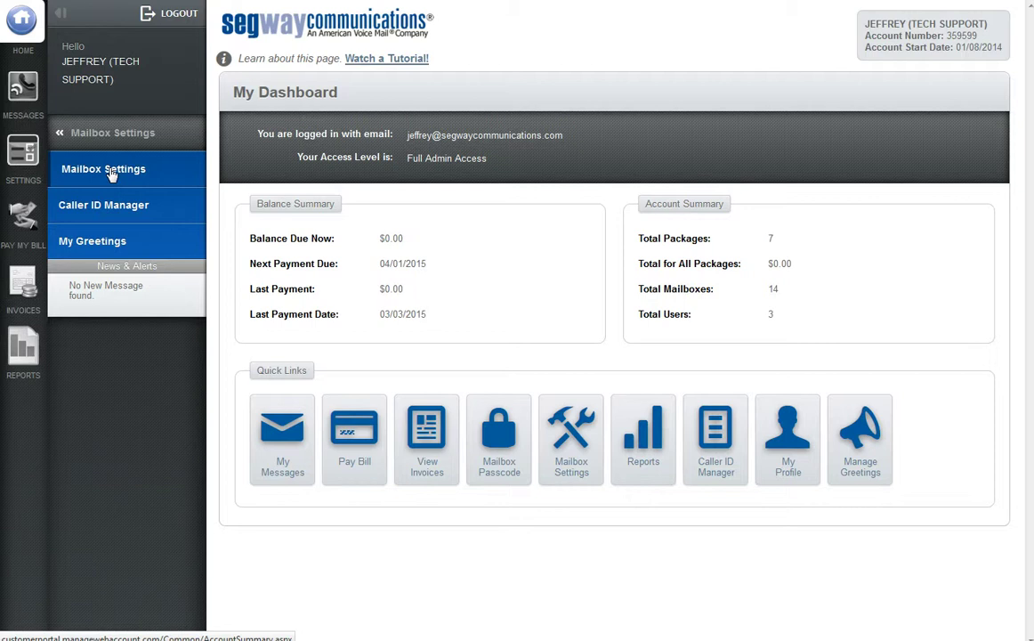
left_click(36, 157)
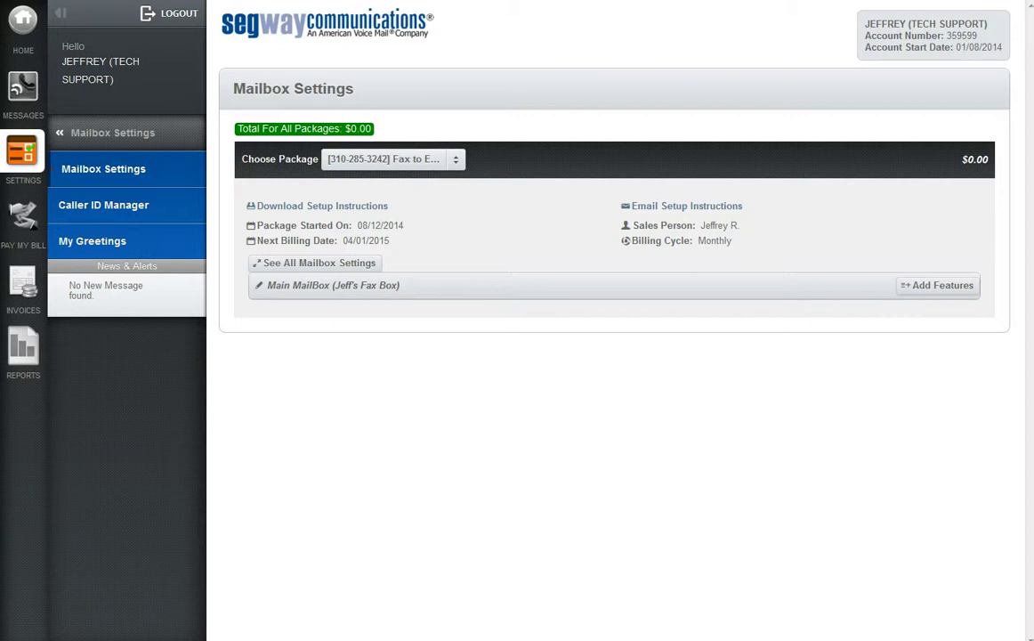
Switch the package selection to Auto Attendant + 10 VM Ext's.
left_click(454, 167)
left_click(456, 164)
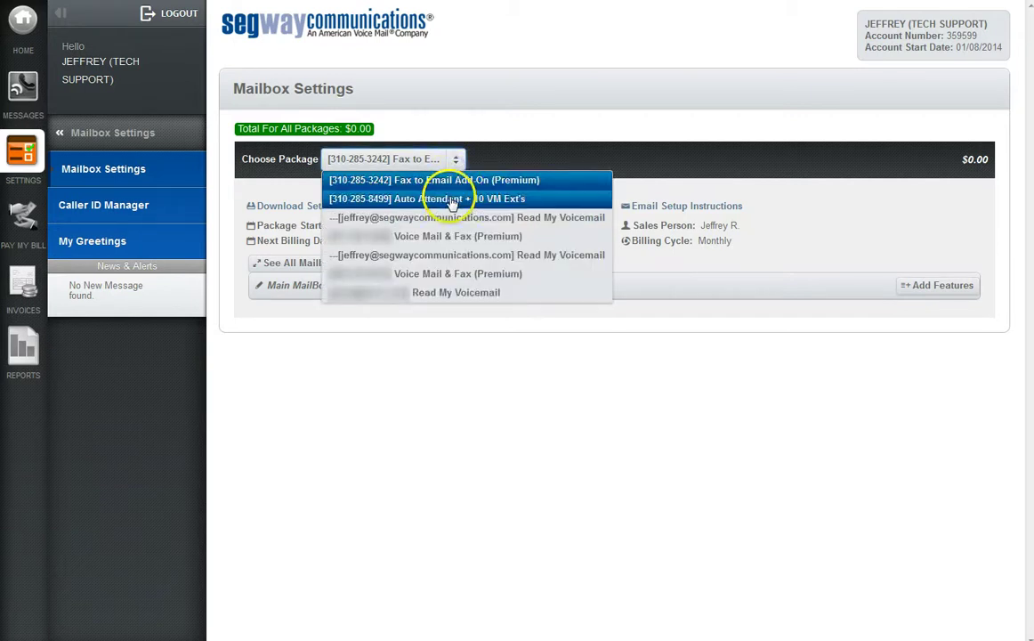
left_click(451, 199)
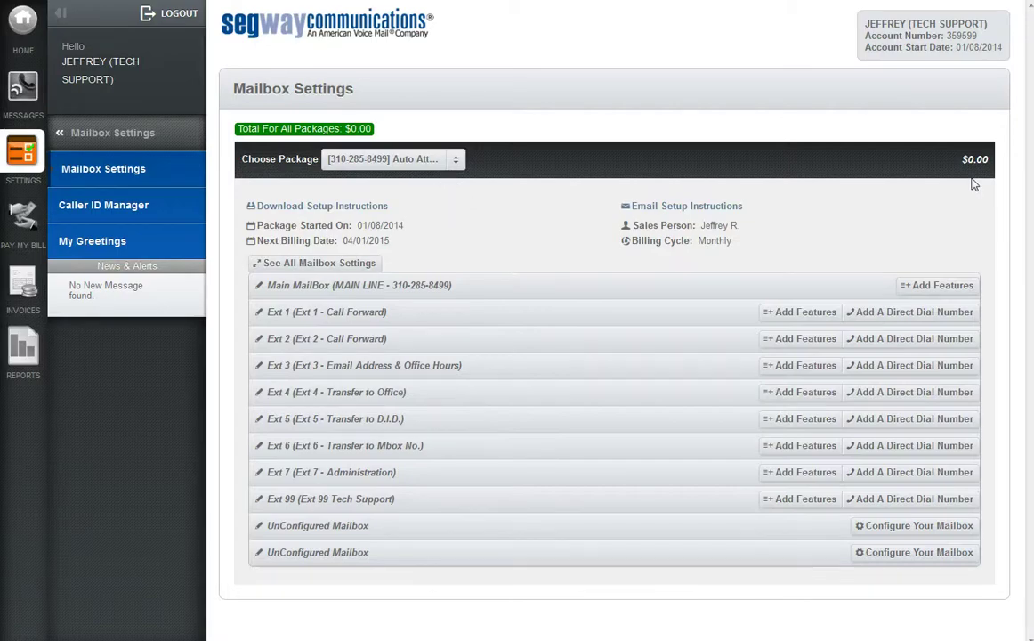
left_click(980, 178)
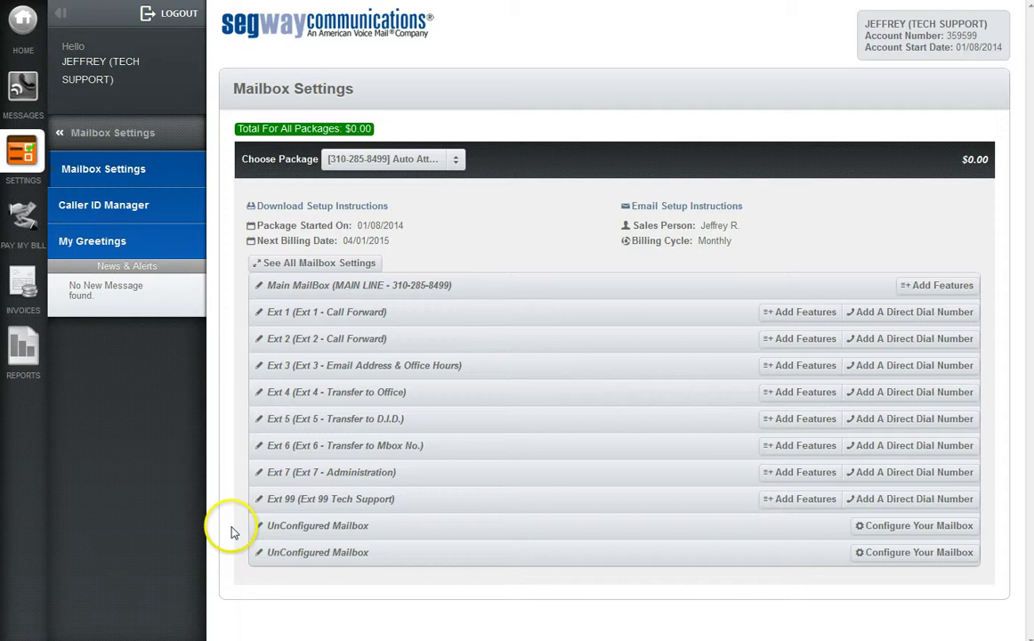
Expand the Main MailBox details and open its Call Transfer On-Hold Message settings.
left_click(259, 286)
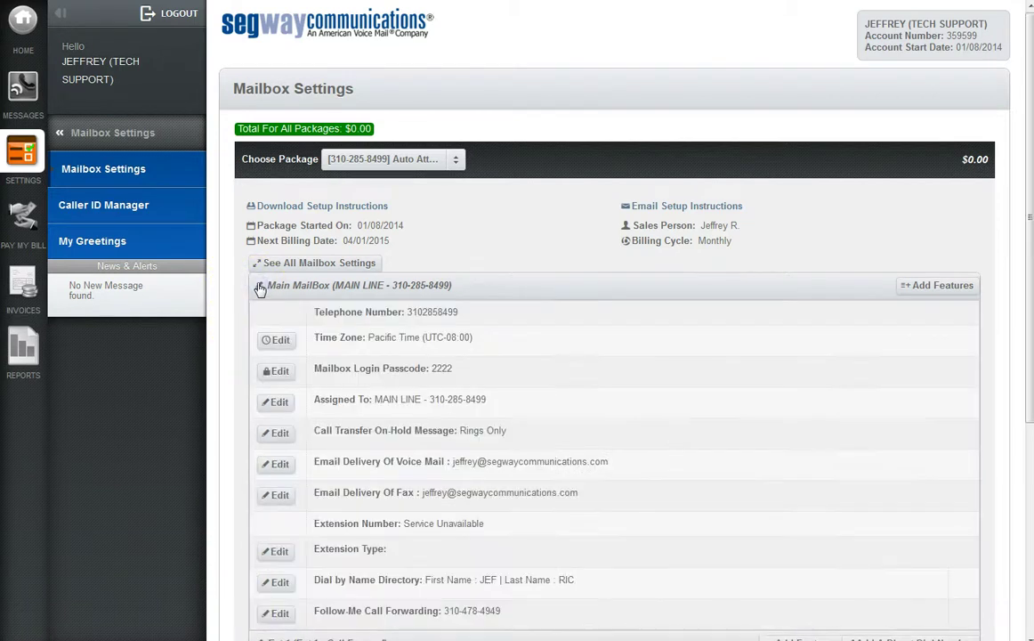
scroll(260, 289, "down", 1)
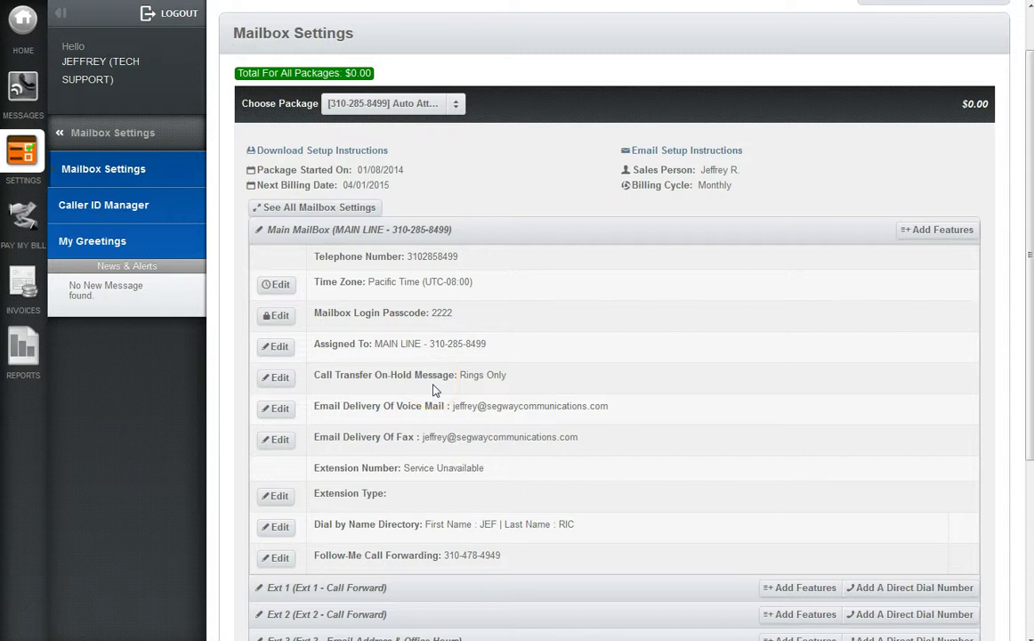
left_click(276, 378)
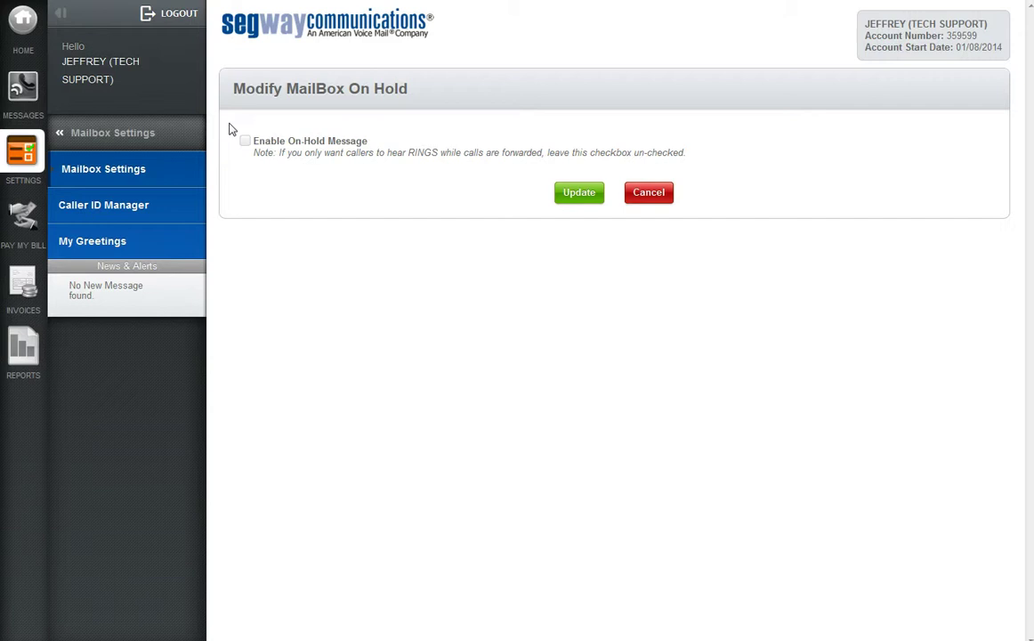
Enable the on-hold message using the On-Hold Music Library as source, and update.
left_click(244, 141)
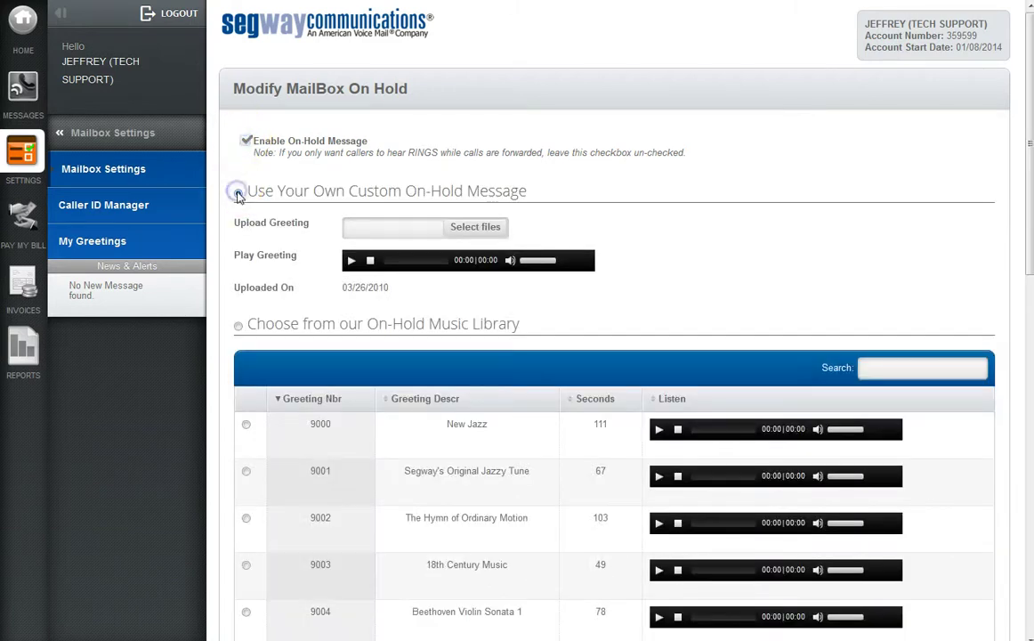
left_click(237, 193)
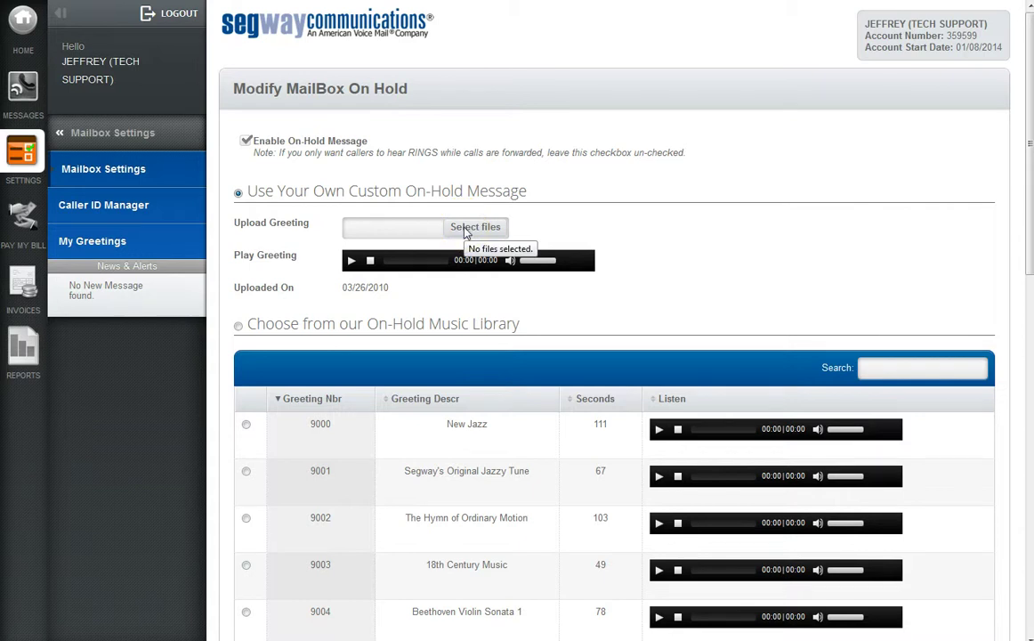
left_click(238, 328)
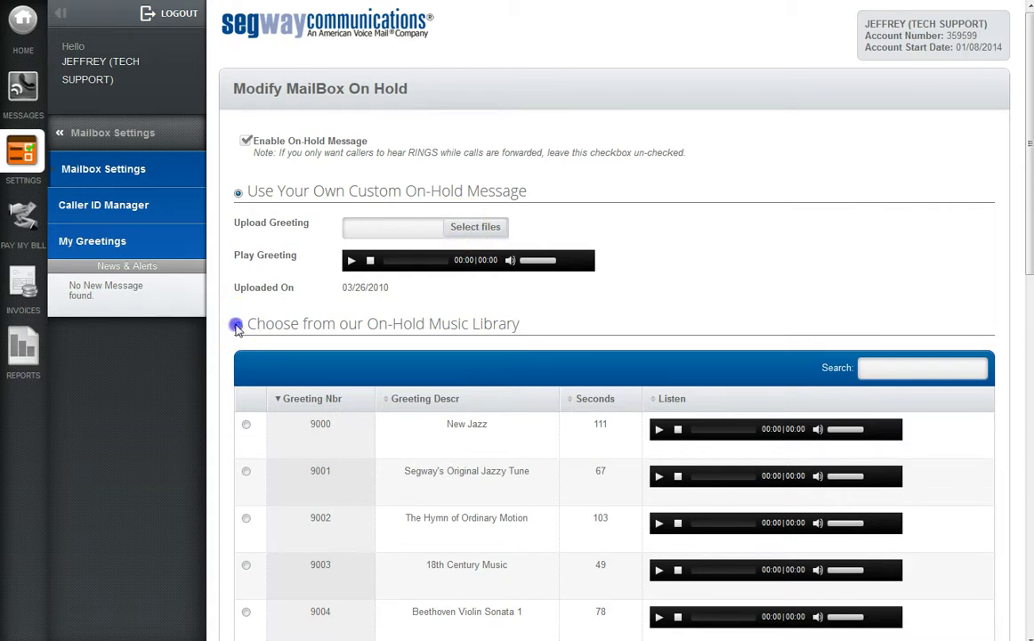
scroll(239, 329, "down", 3)
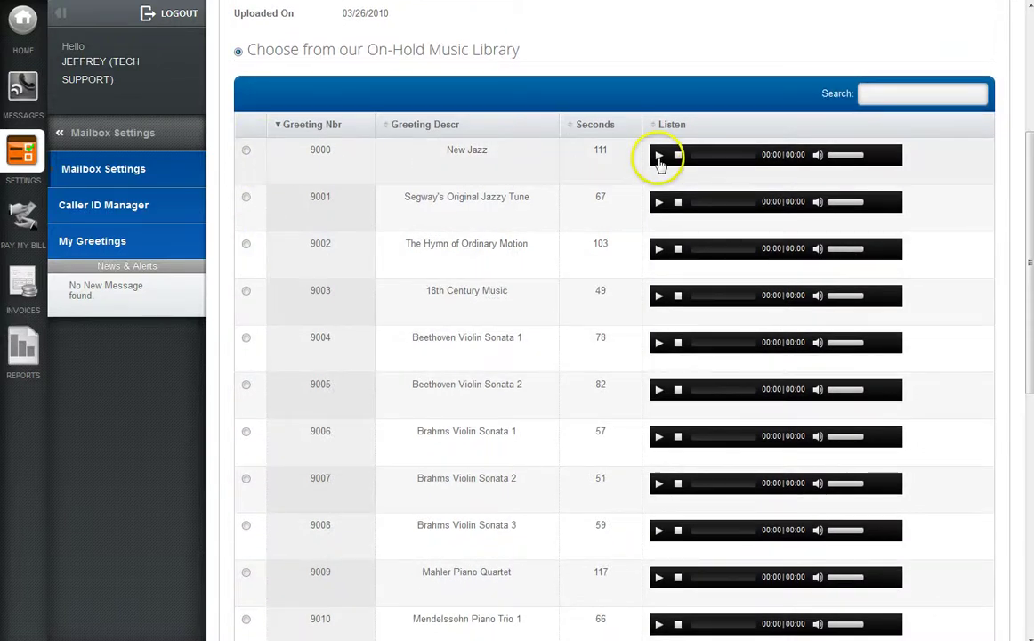
scroll(441, 286, "down", 6)
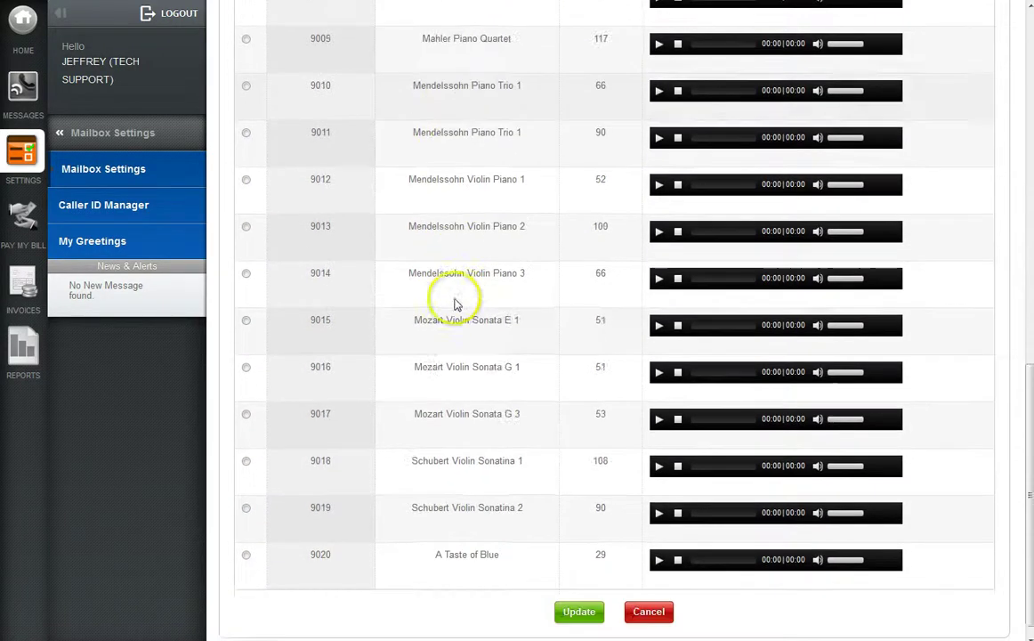
scroll(454, 303, "down", 1)
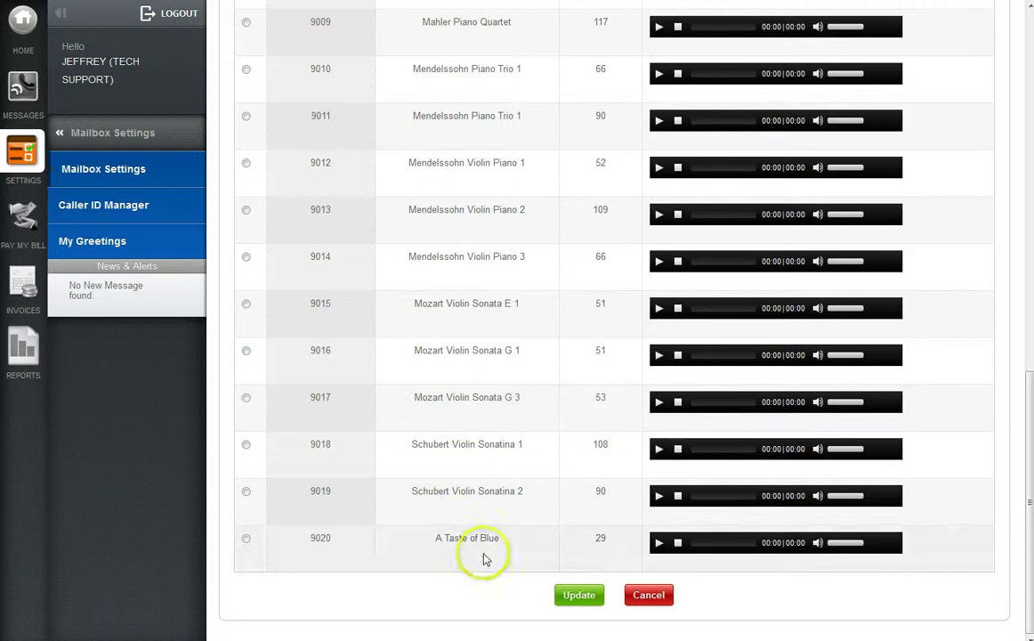
left_click(577, 596)
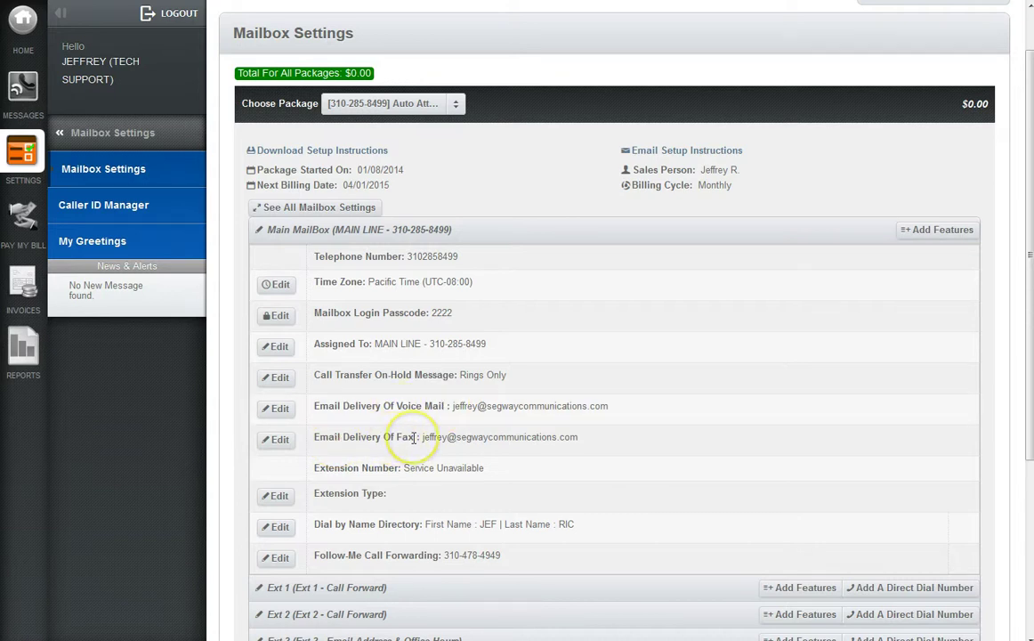
Save the regular voice mail email with subject 'New "Main" Voice Mail from %C', then compare Fax Notify.
left_click(281, 410)
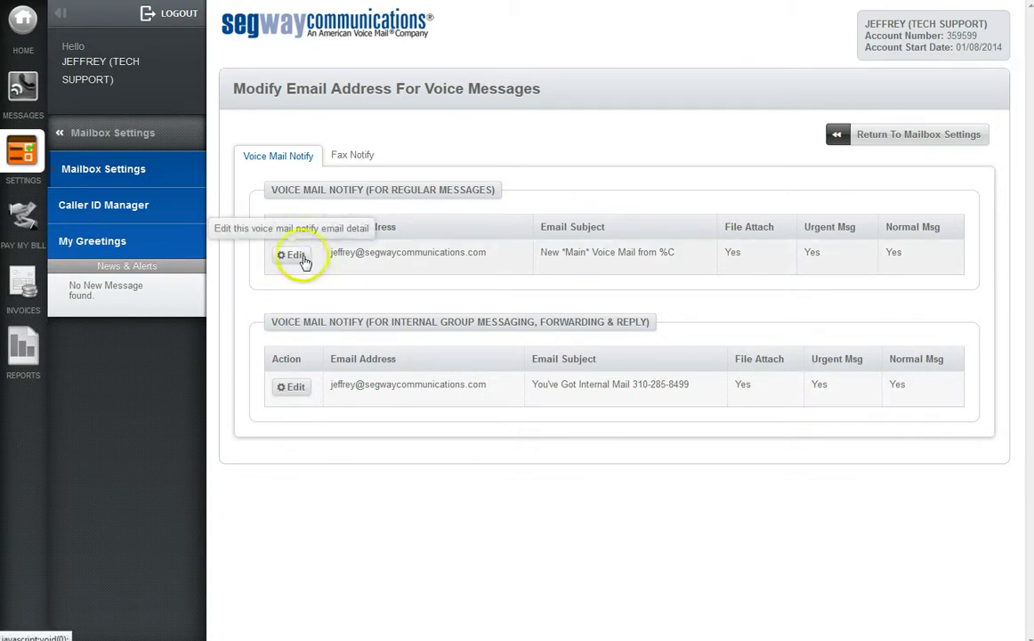
left_click(295, 256)
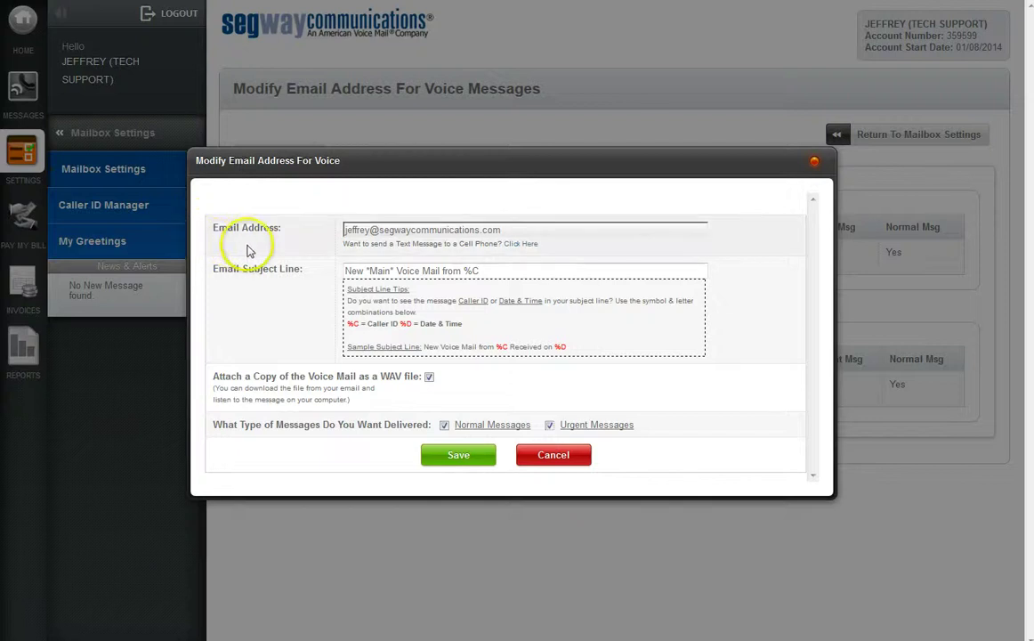
left_click_drag(526, 233, 316, 228)
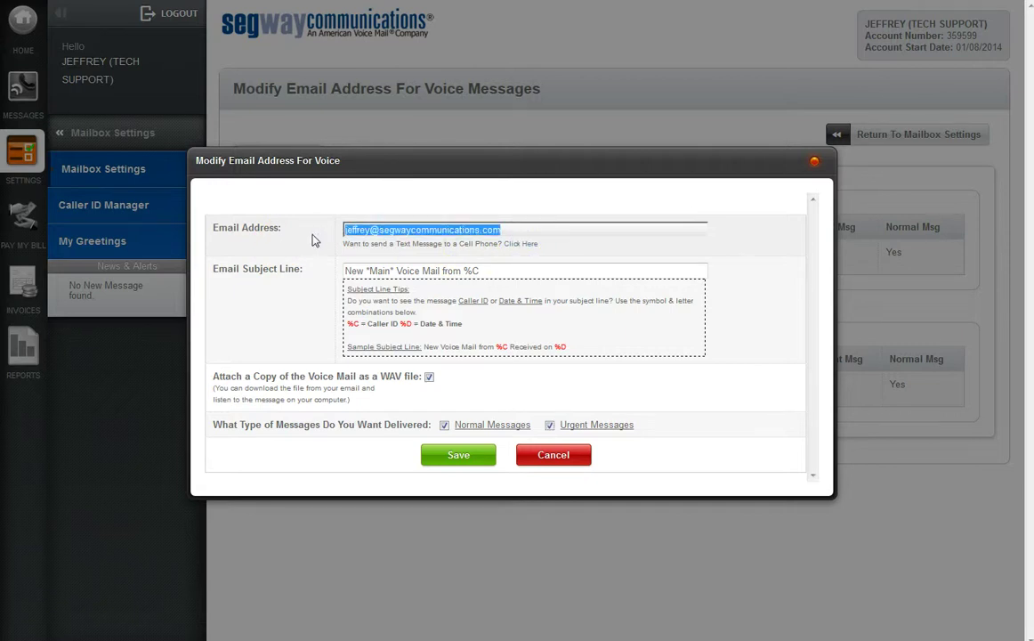
left_click_drag(496, 271, 325, 272)
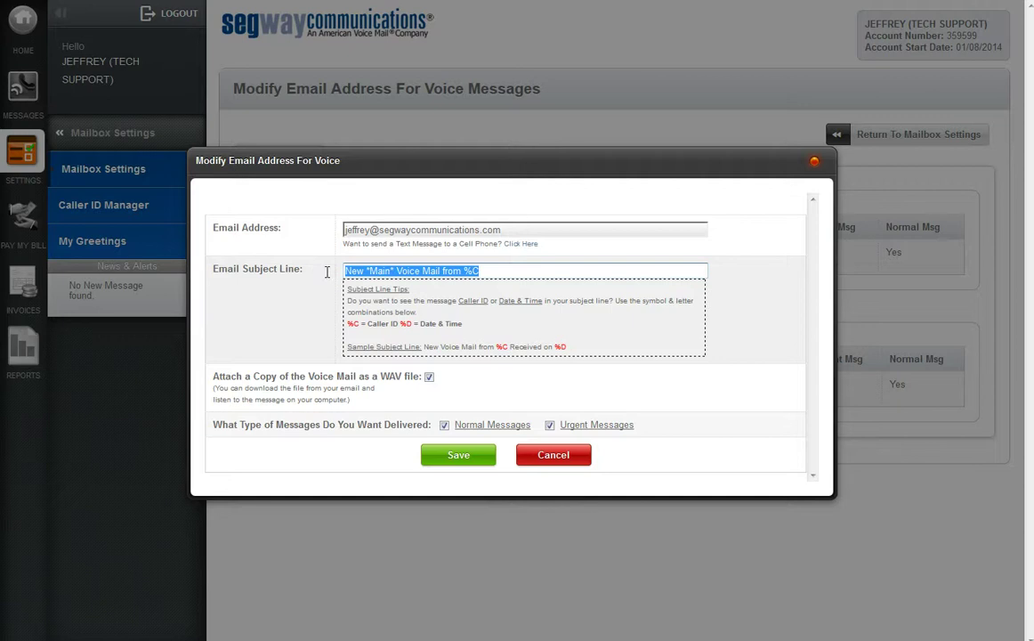
left_click(459, 388)
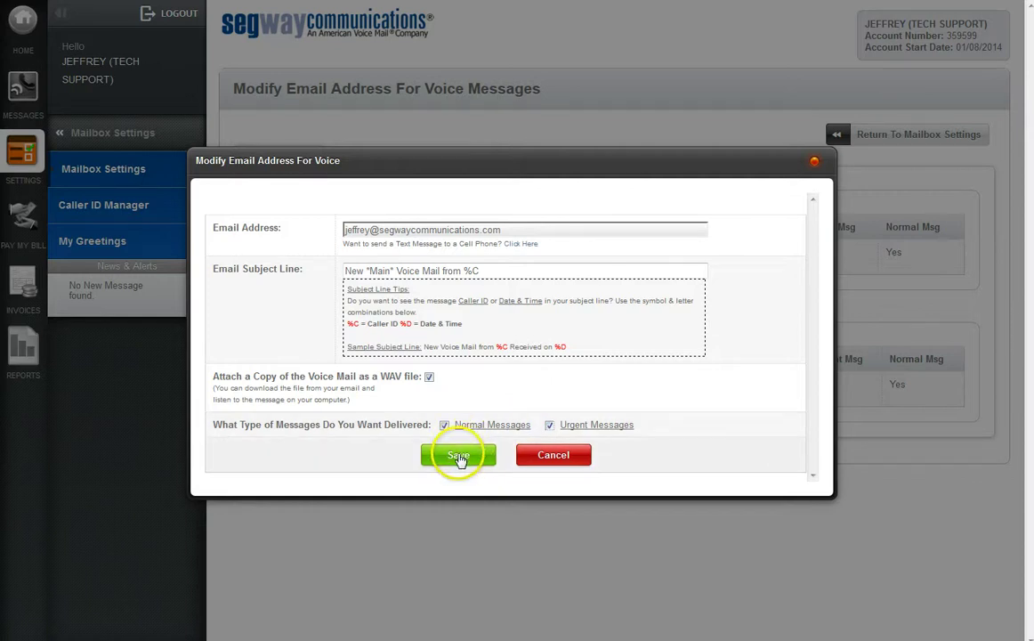
left_click(459, 456)
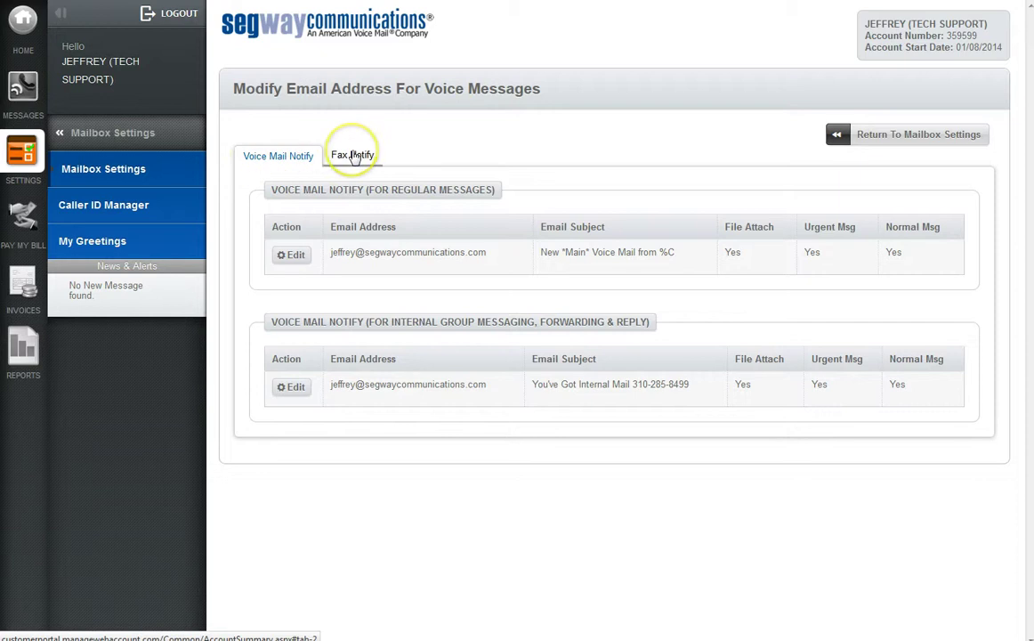
left_click(354, 156)
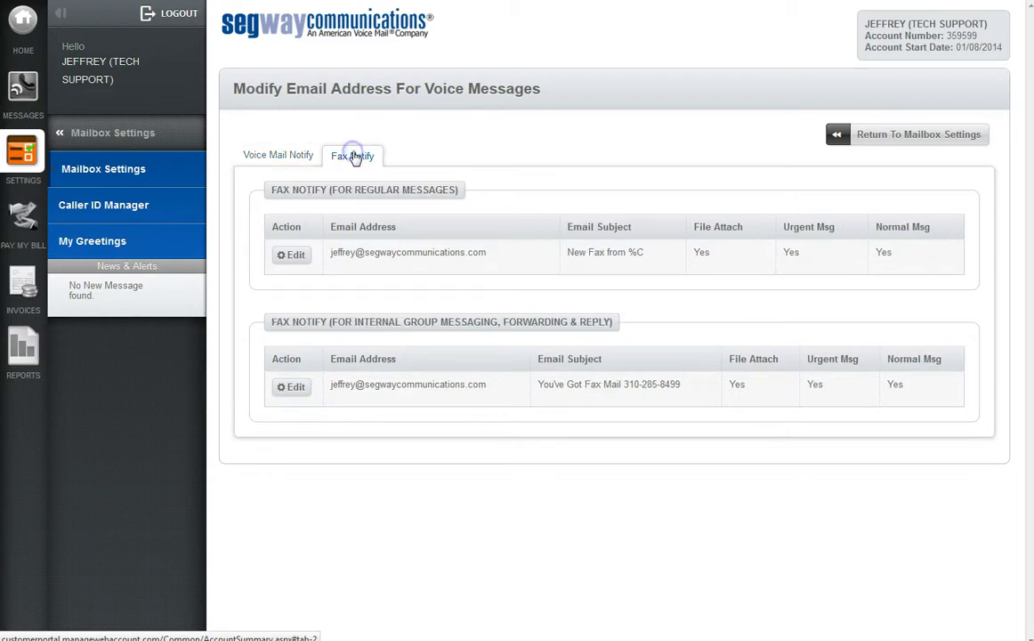
left_click(286, 156)
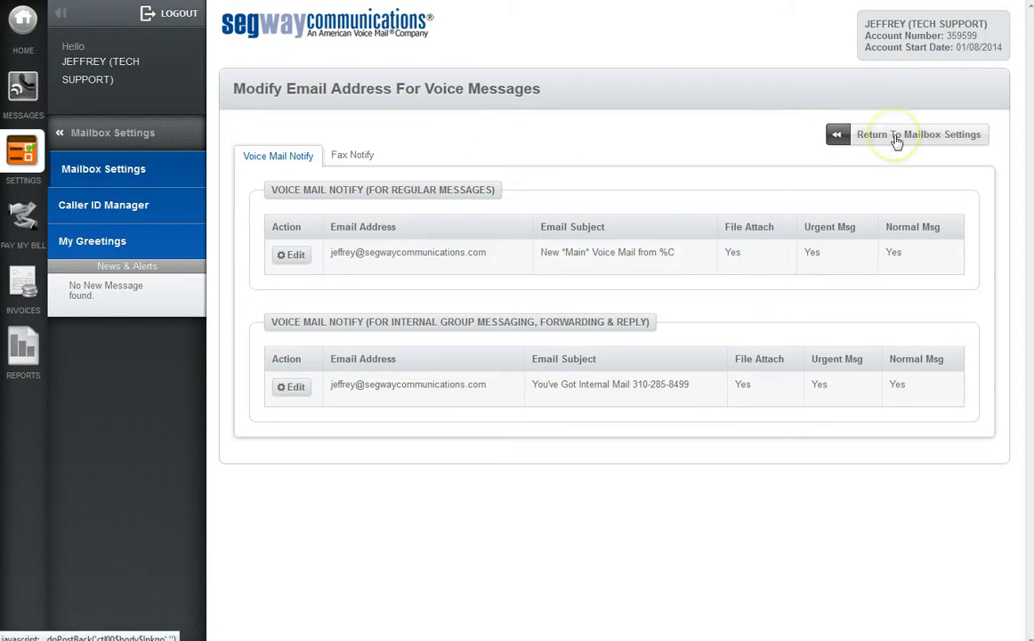
Back on Mailbox Settings, check and re-save the Main MailBox's Follow-Me Call Forwarding number.
left_click(251, 543)
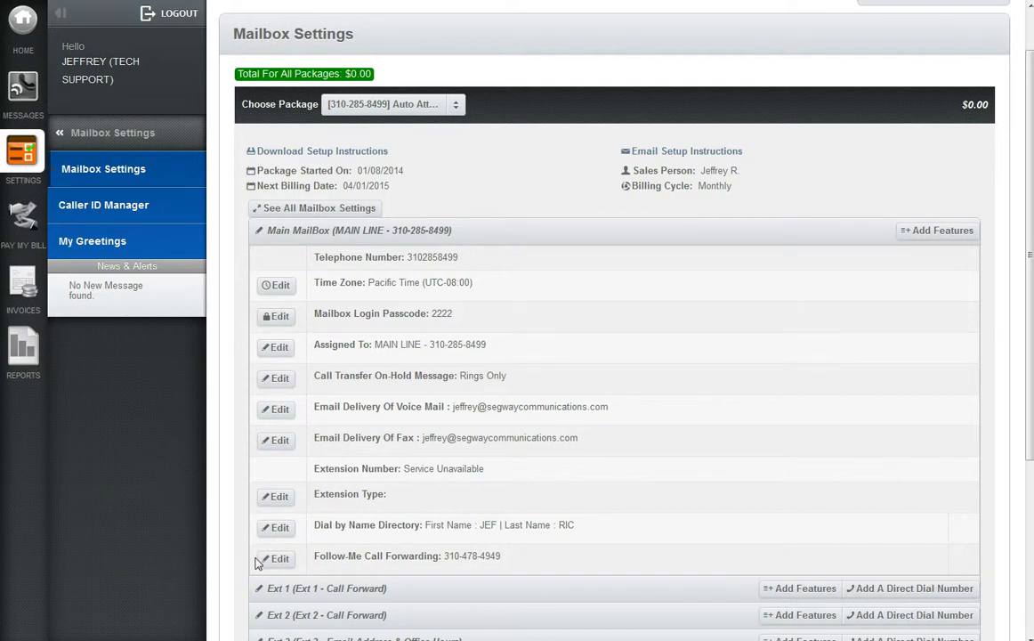
left_click(277, 559)
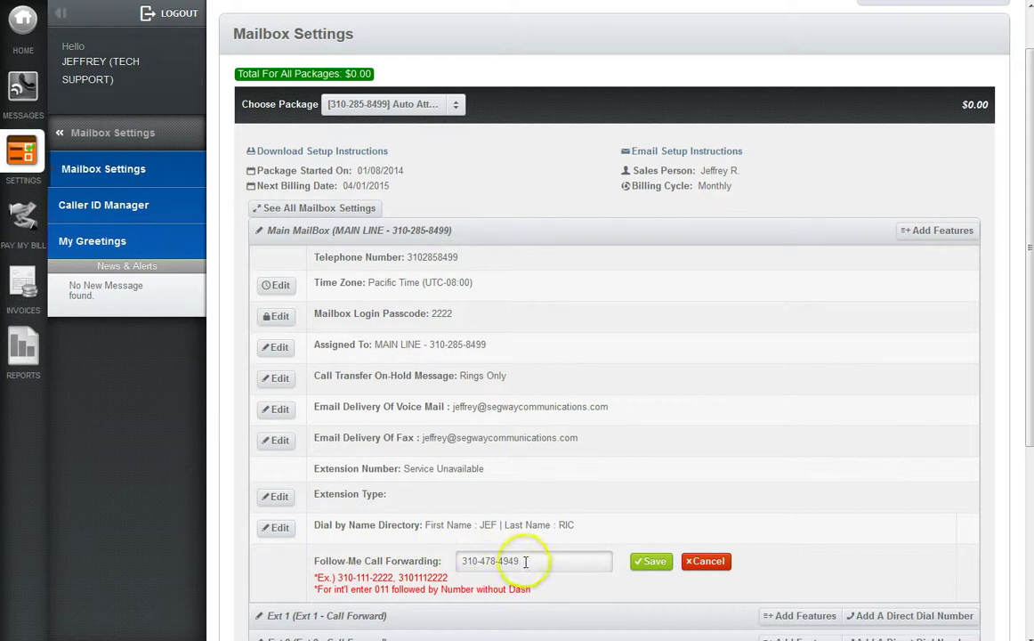
left_click_drag(525, 562, 459, 564)
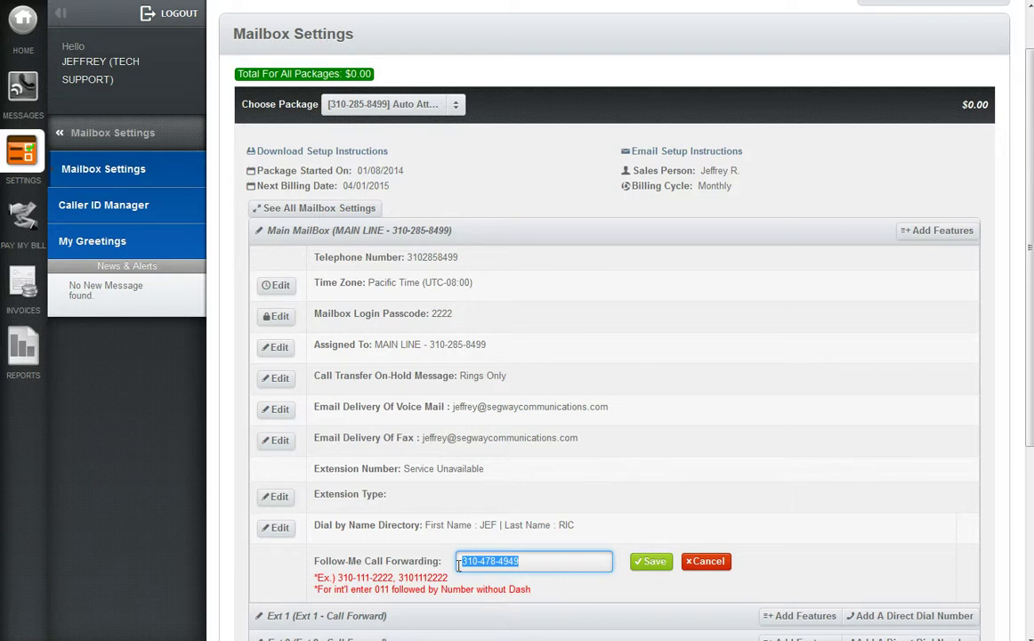
left_click(541, 562)
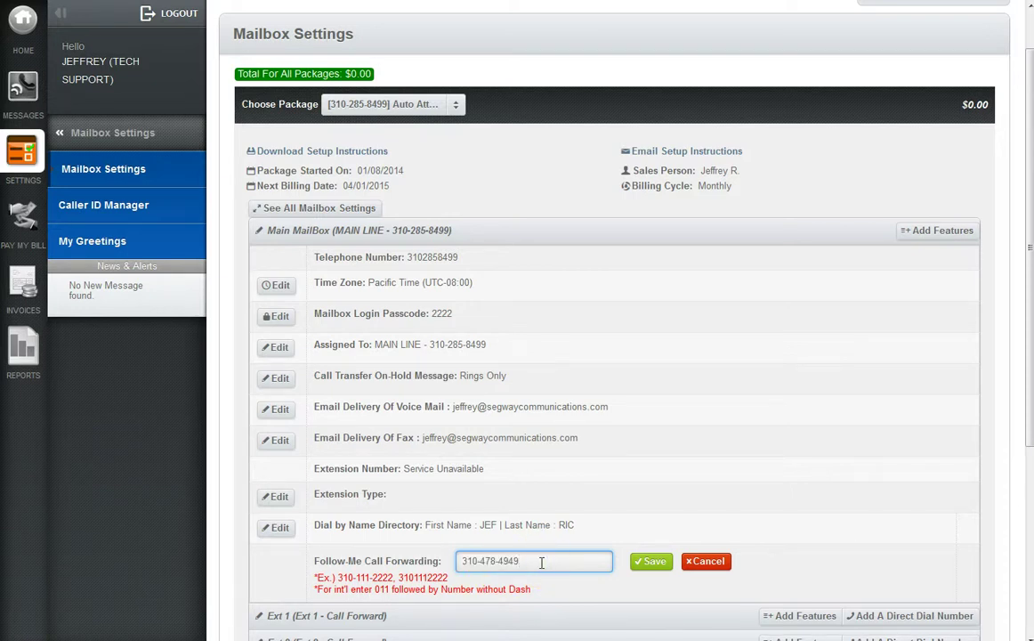
left_click(663, 561)
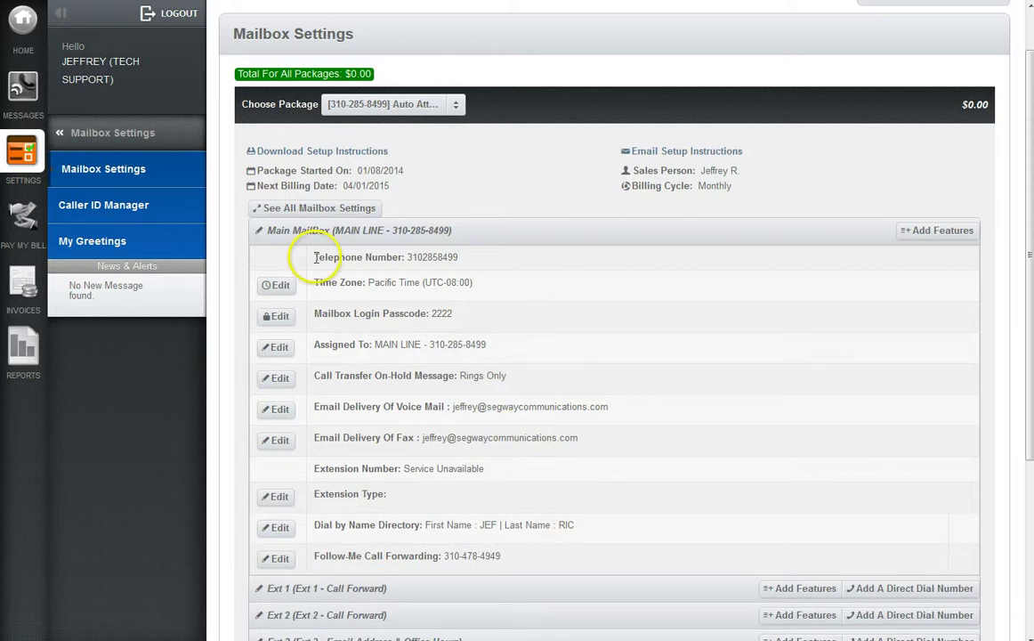
Collapse Main MailBox, expand and scan all mailbox settings, then hide them all again.
left_click(257, 234)
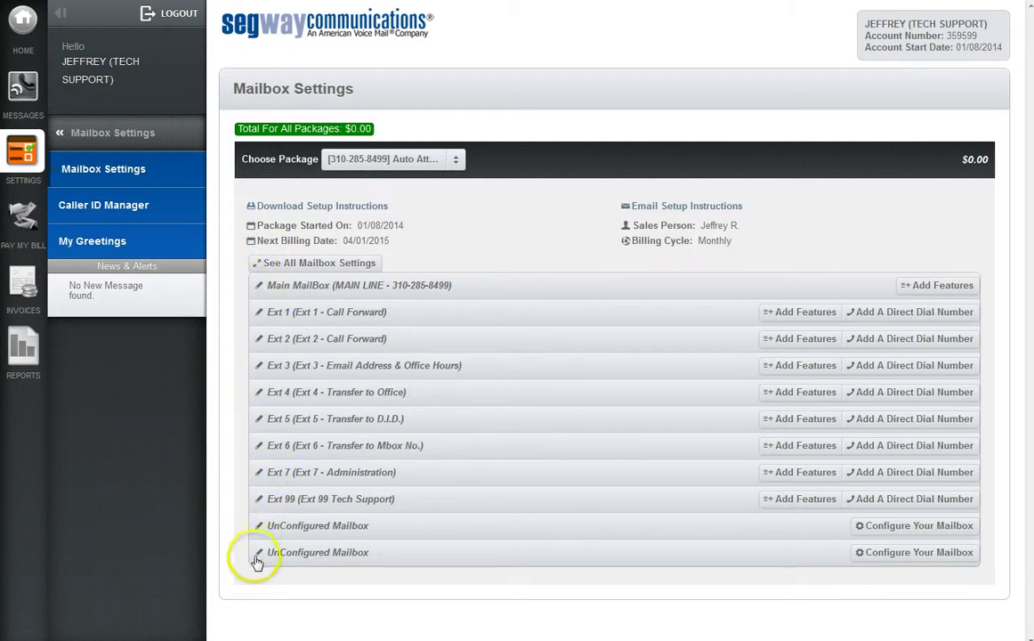
left_click(295, 270)
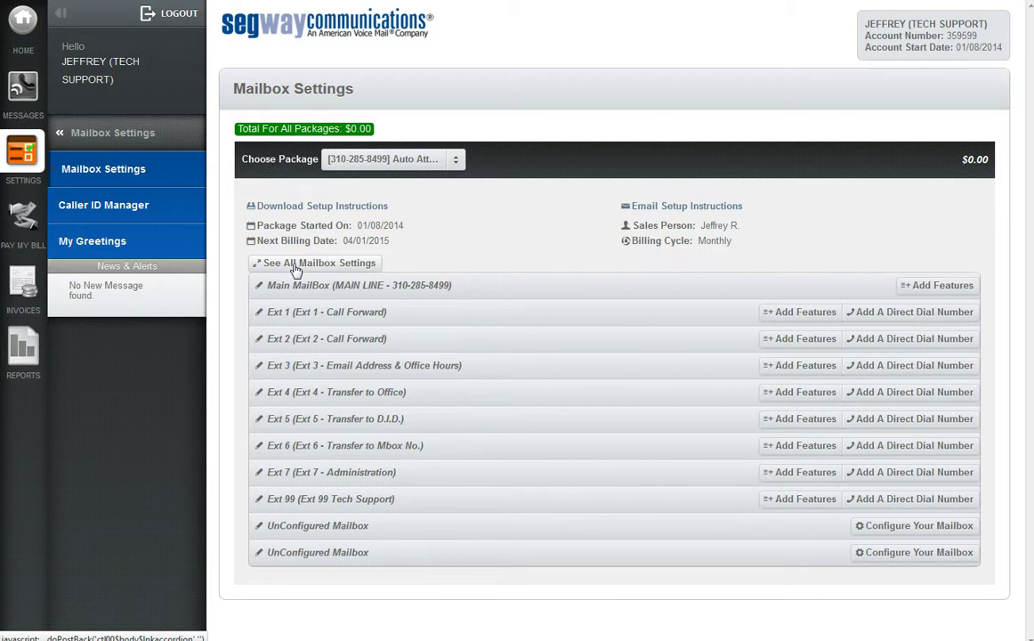
left_click(295, 267)
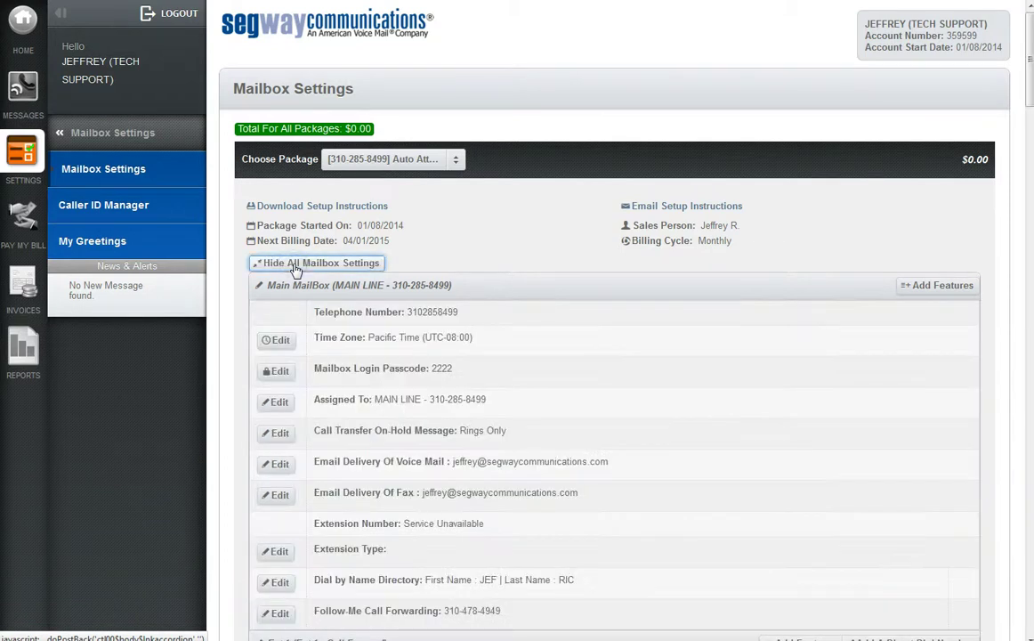
left_click(312, 350)
scroll(311, 350, "down", 6)
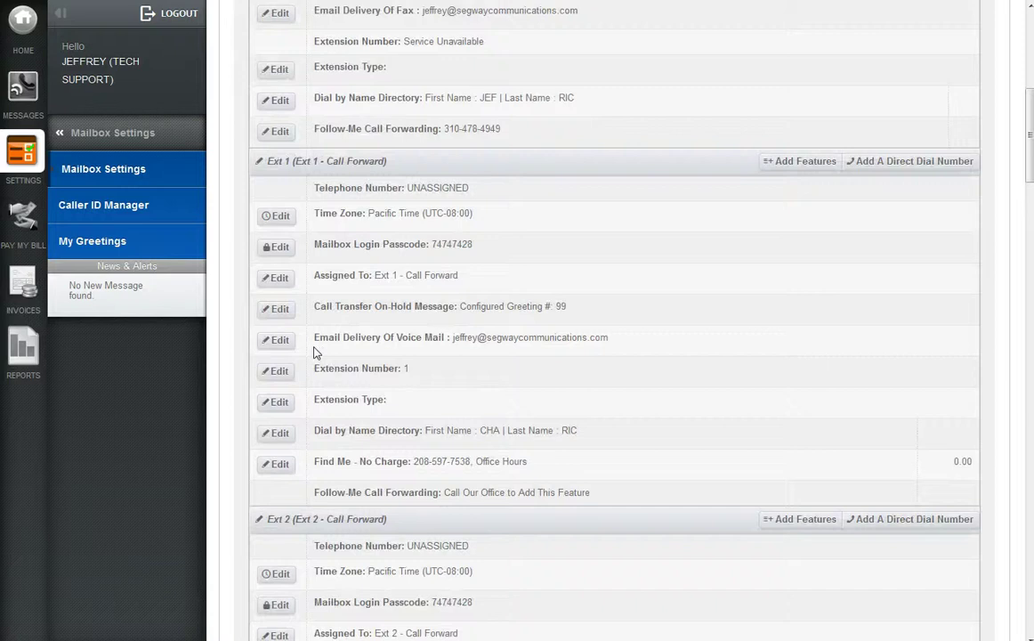
scroll(315, 352, "up", 6)
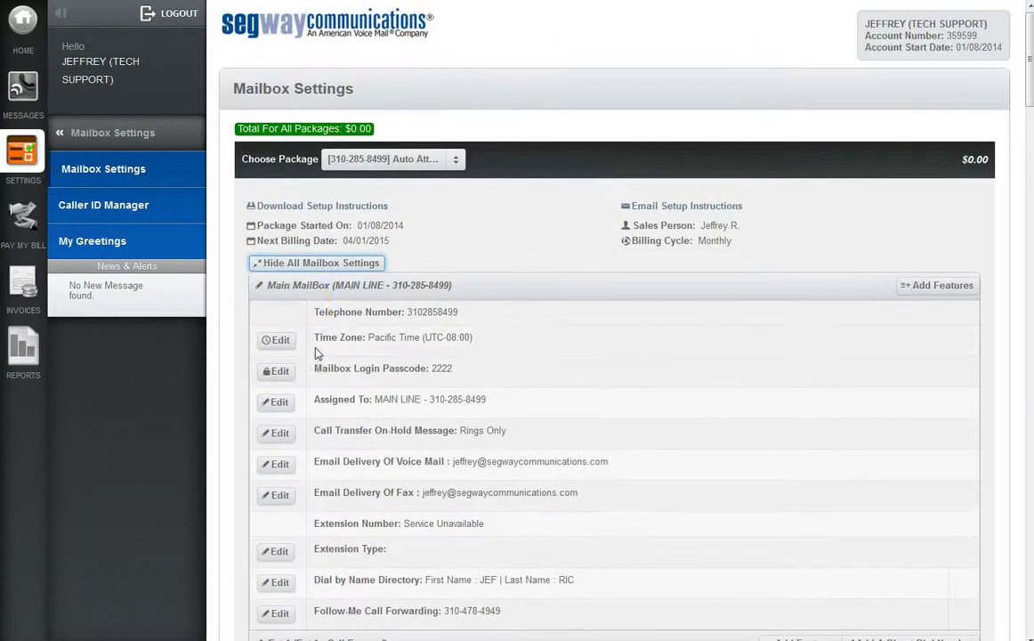
left_click(278, 266)
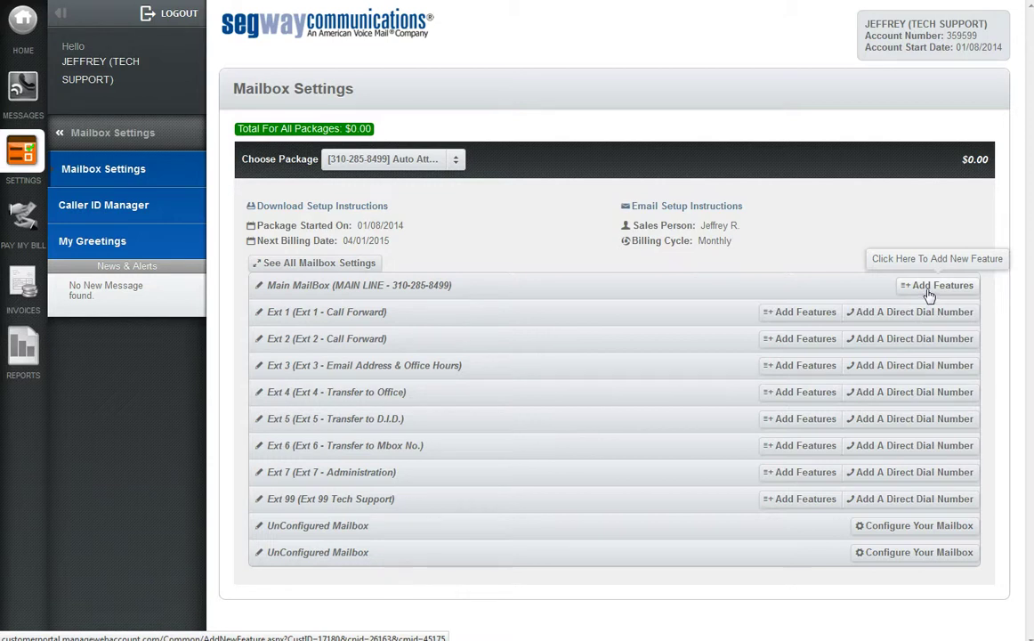
left_click(917, 317)
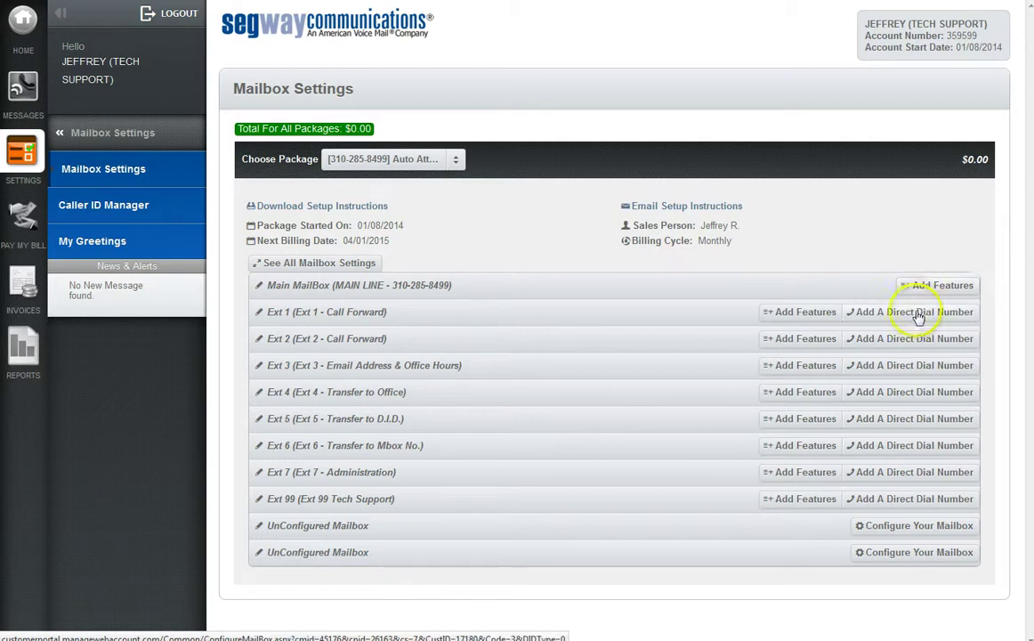
left_click(893, 238)
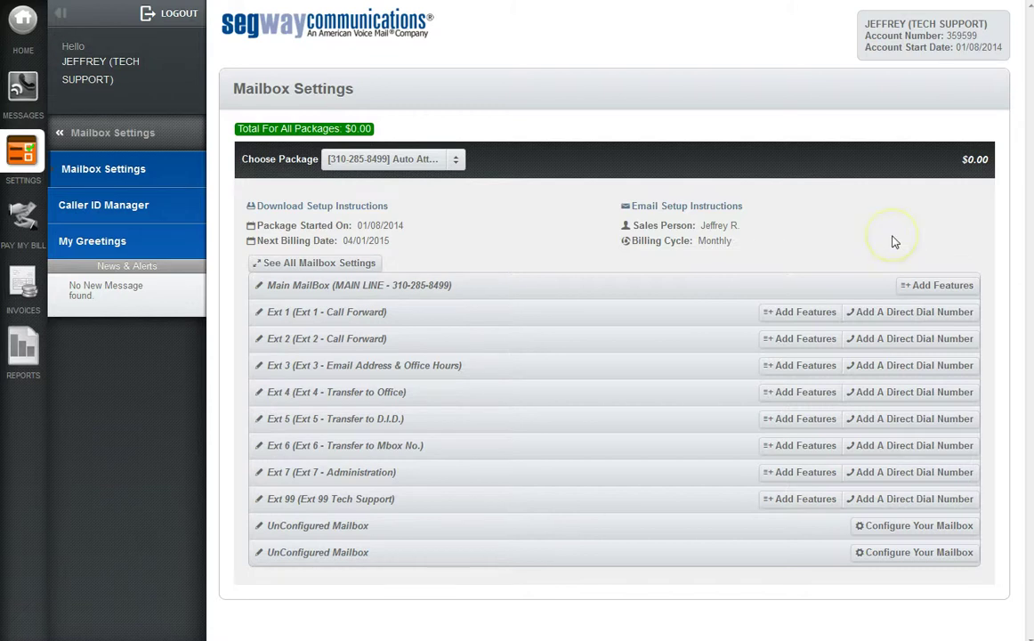